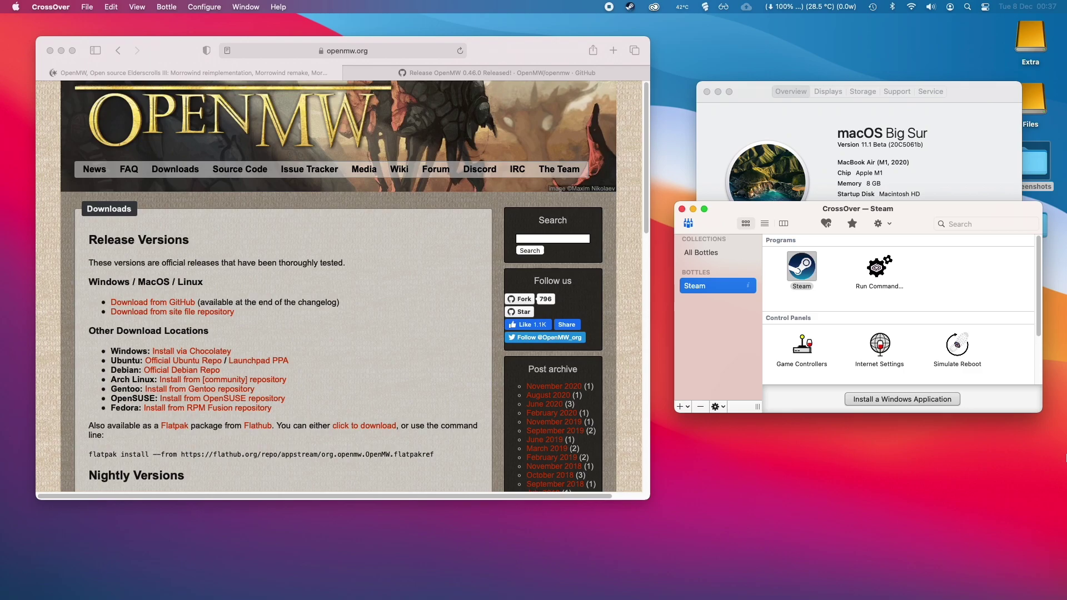
# Download OpenMW-0.46.0.dmg from the assets of the OpenMW 0.46.0 release page on GitHub
pyautogui.click(295, 241)
pyautogui.scroll(-2, 295, 241)
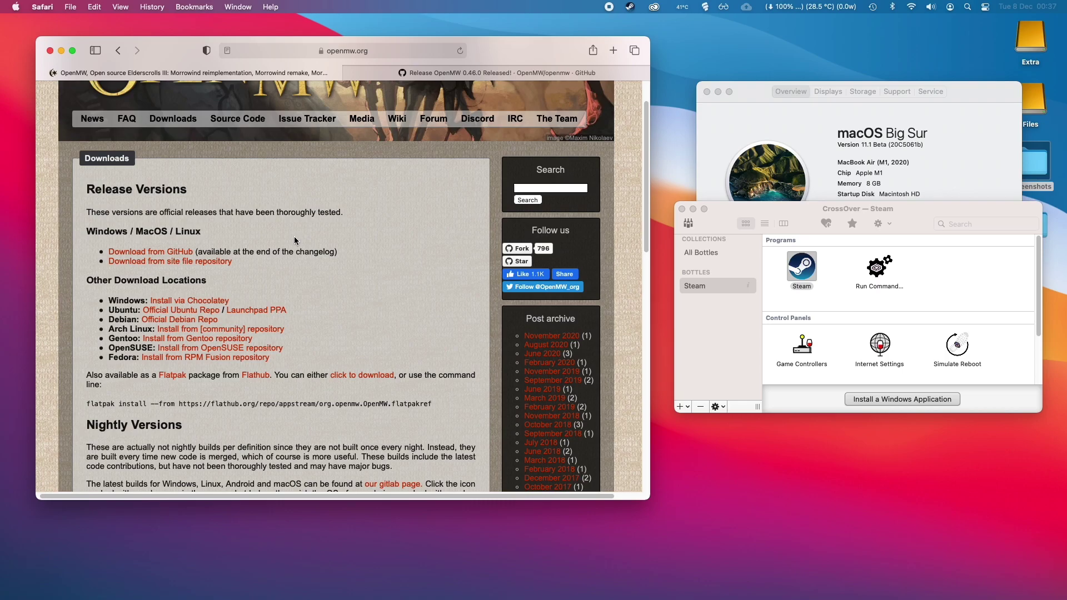
pyautogui.scroll(2, 295, 241)
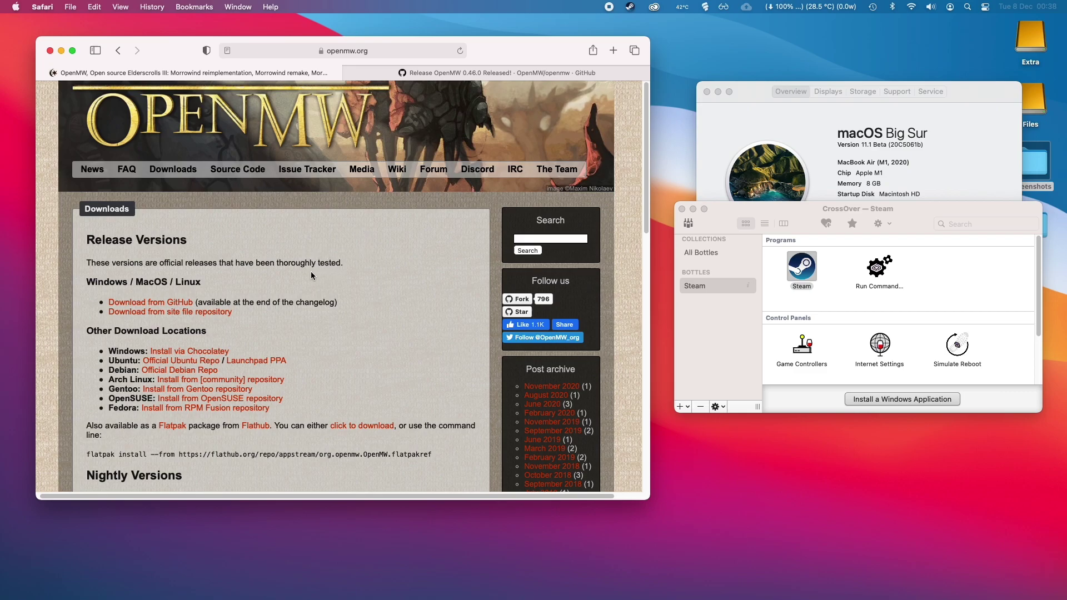
pyautogui.scroll(-1, 342, 286)
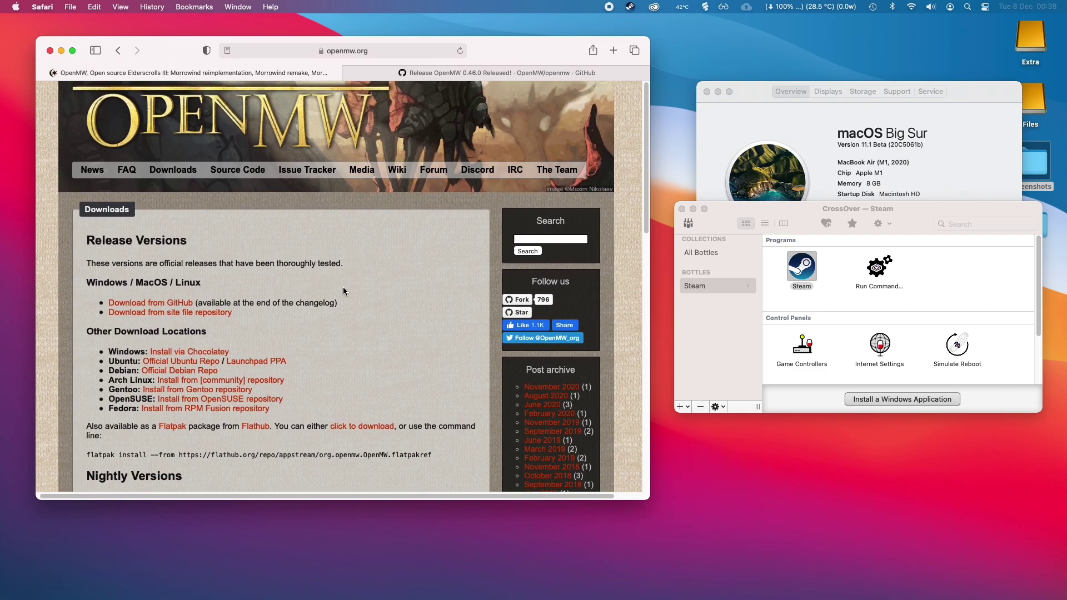
pyautogui.click(431, 73)
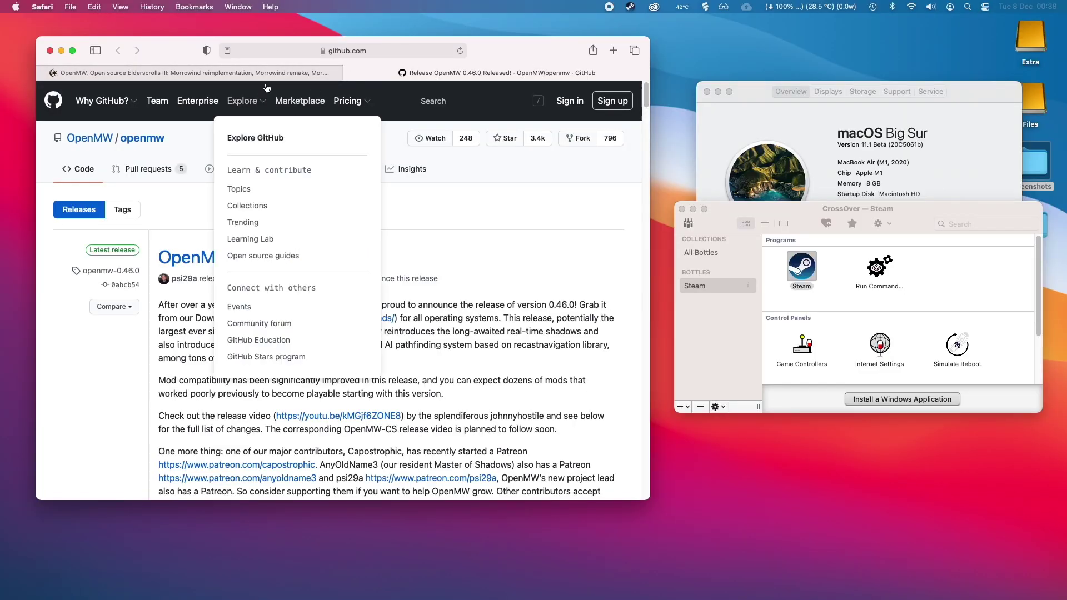
pyautogui.scroll(-2, 404, 267)
pyautogui.scroll(-20, 404, 268)
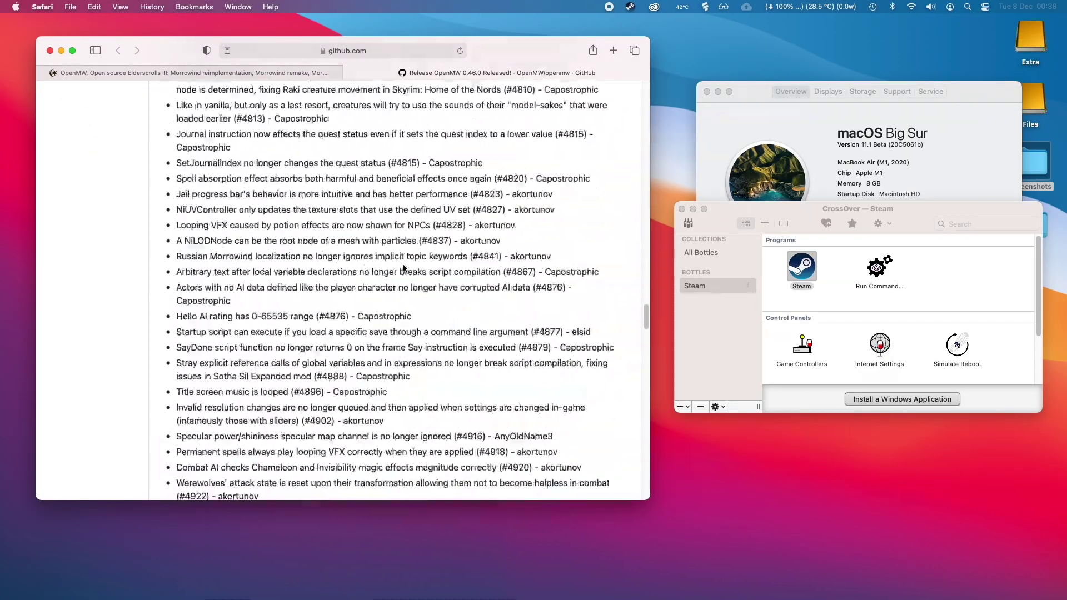
pyautogui.press('super+Up')
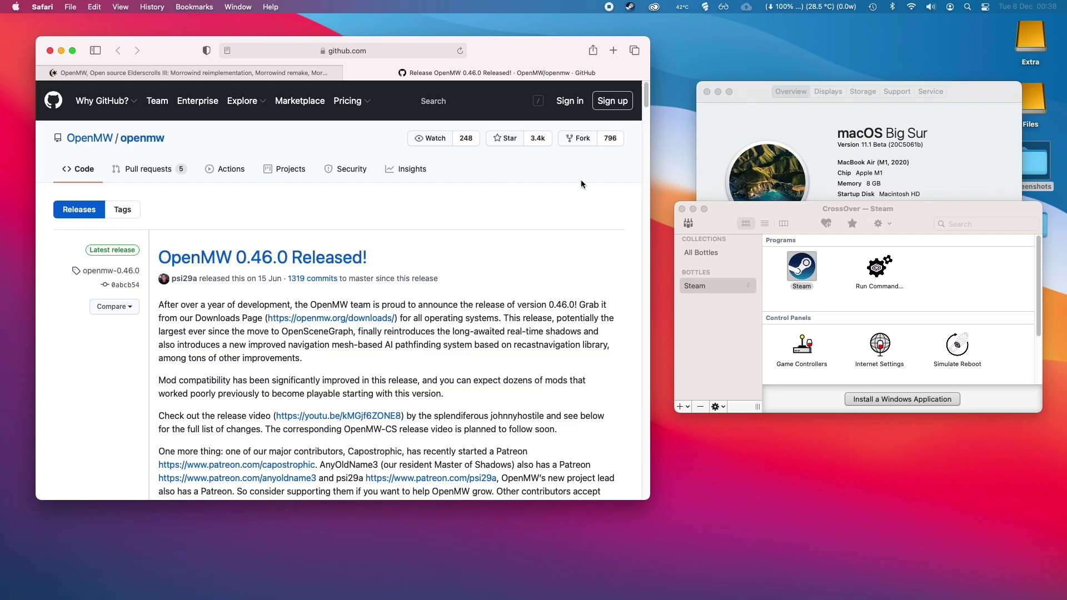
pyautogui.moveTo(645, 93); pyautogui.dragTo(620, 494)
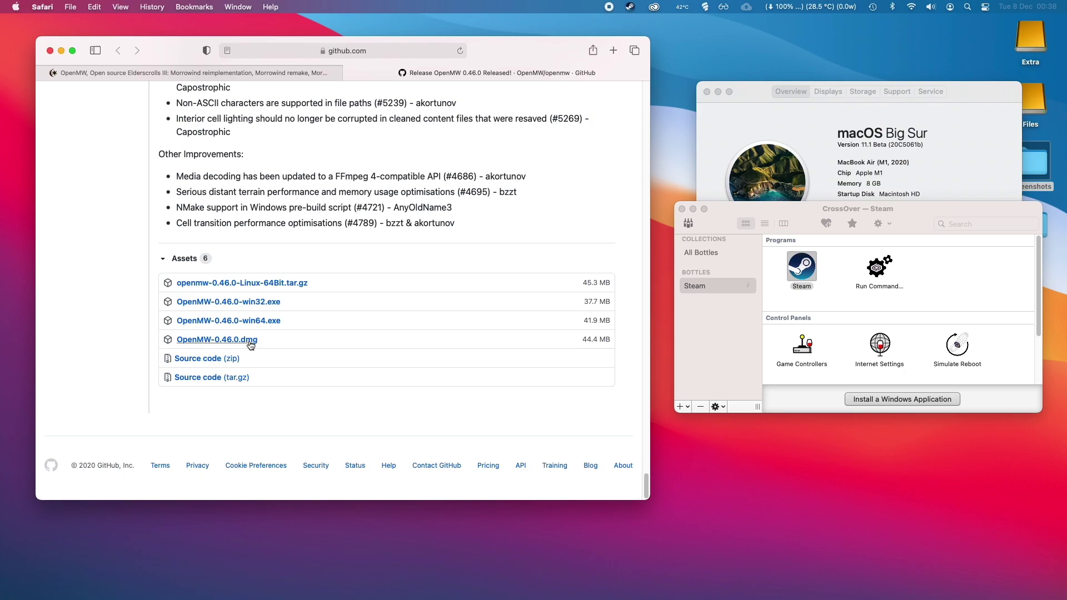
pyautogui.click(193, 341)
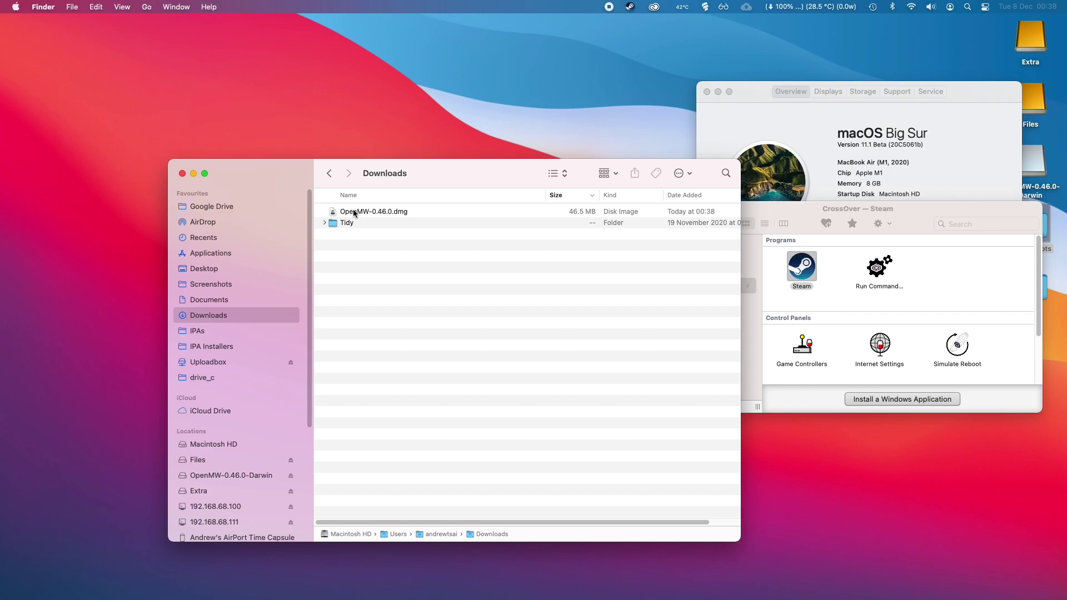
# Open the OpenMW-0.46.0.dmg disk image in Downloads and copy OpenMW and OpenMW-CS into Applications
pyautogui.click(397, 212)
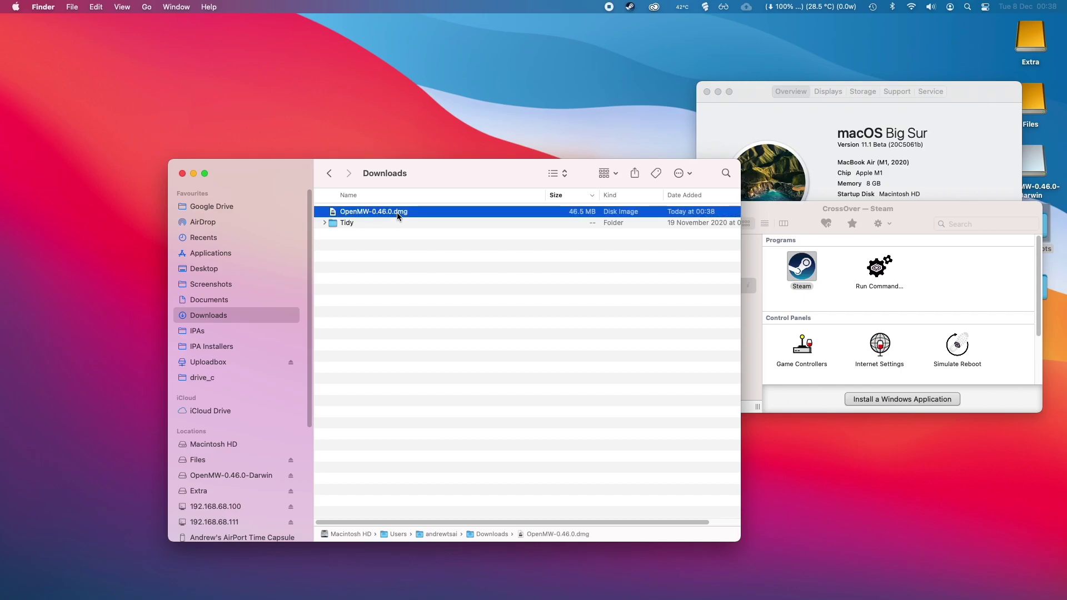
pyautogui.doubleClick(393, 218)
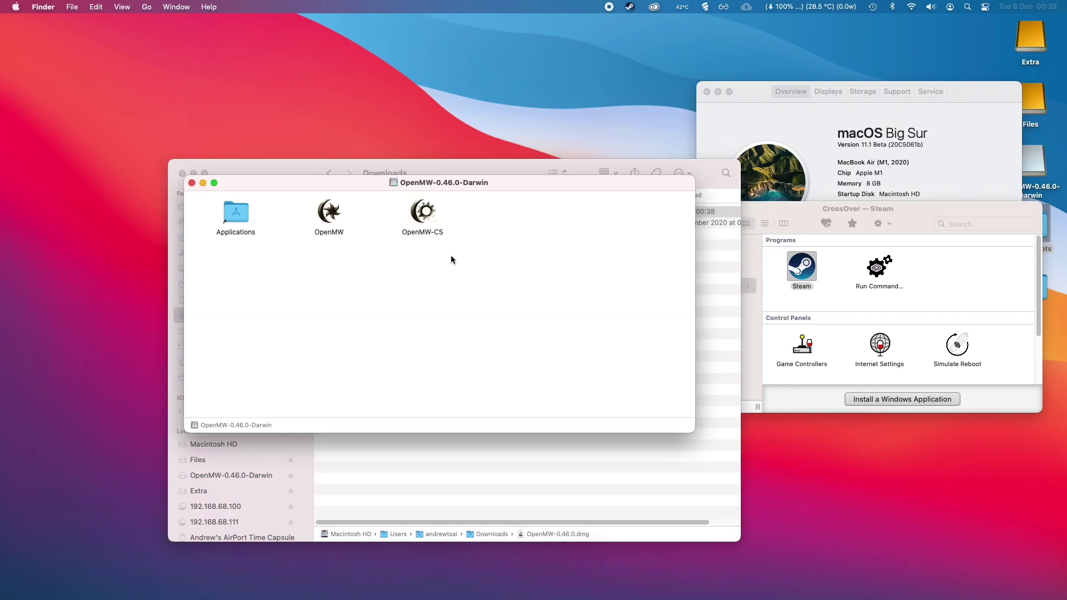
pyautogui.moveTo(439, 261); pyautogui.dragTo(245, 220)
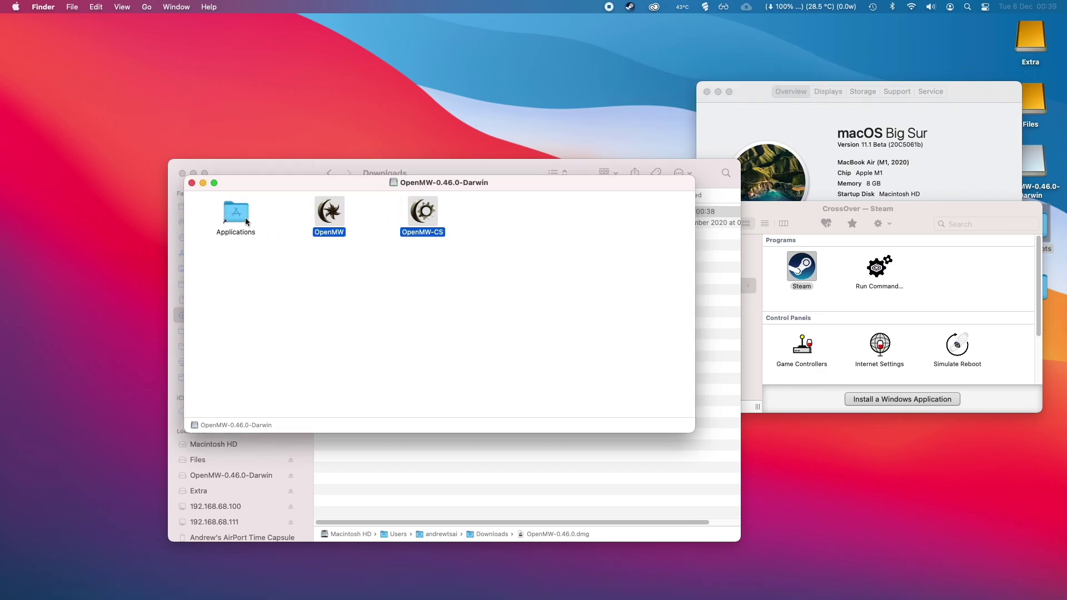
# Open the Applications folder, find OpenMW and try to launch it
pyautogui.doubleClick(235, 212)
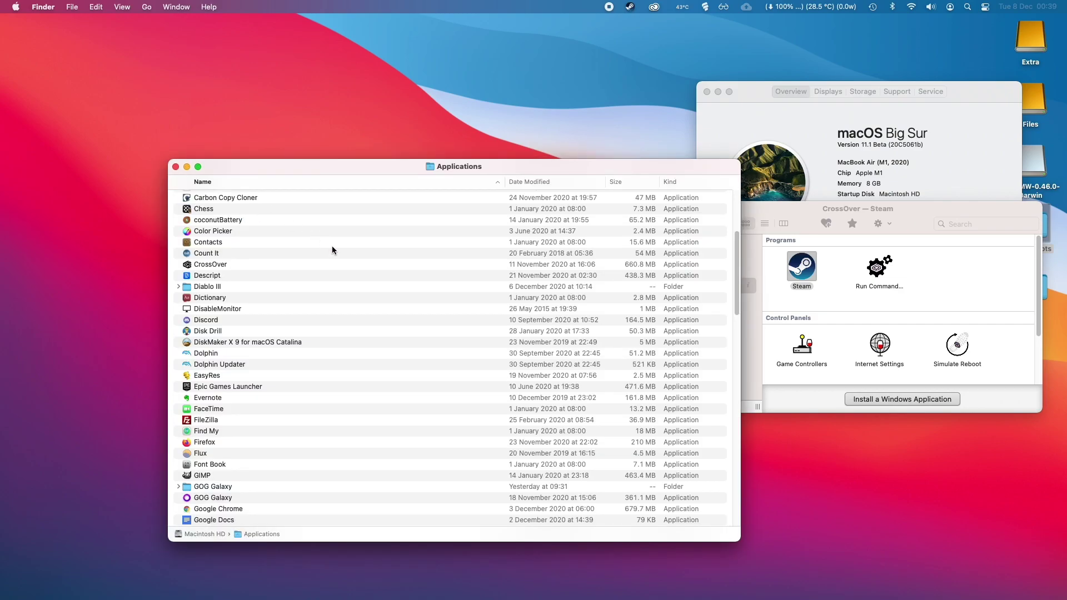
pyautogui.write('o')
pyautogui.scroll(-2, 245, 412)
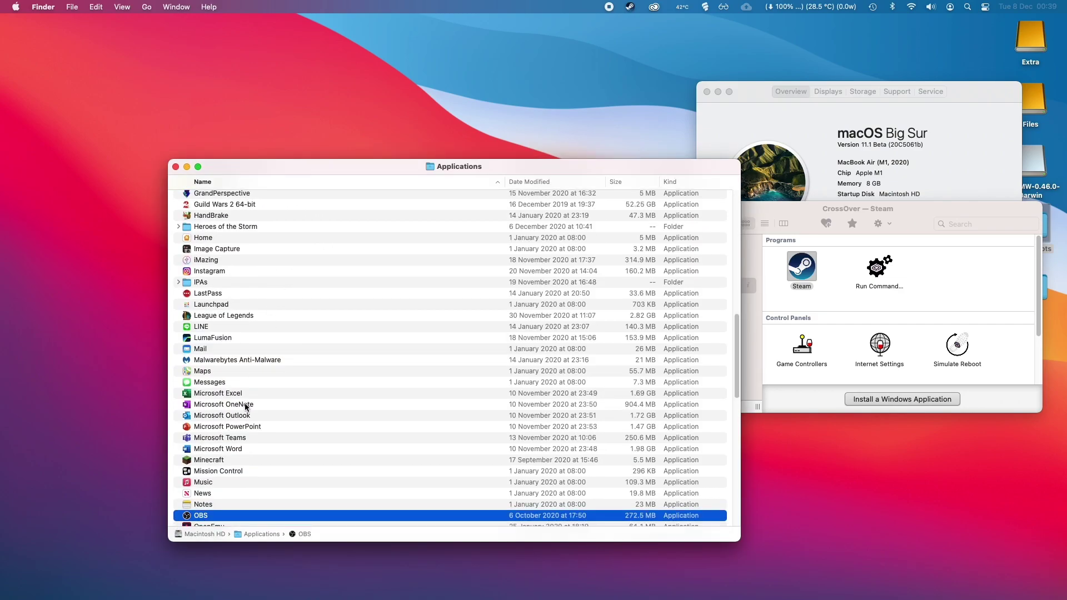
pyautogui.click(219, 493)
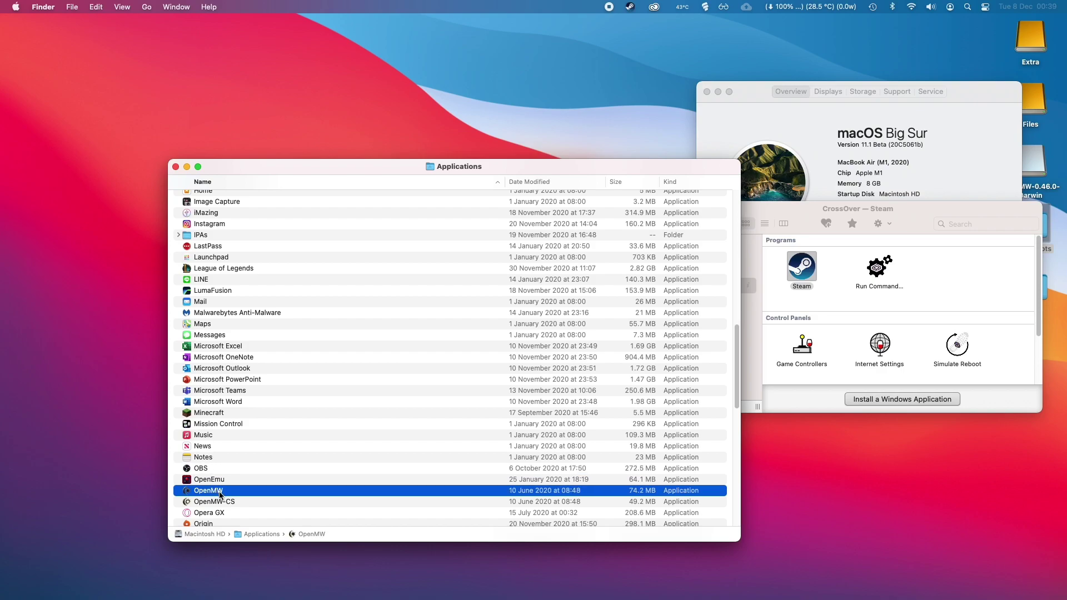
pyautogui.doubleClick(219, 493)
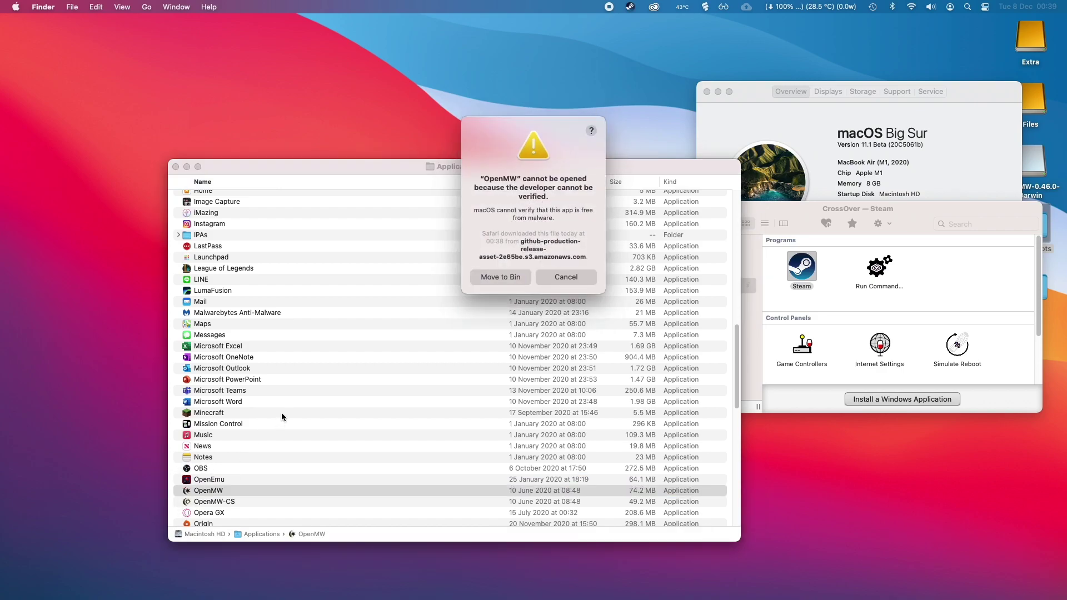
# Dismiss the unverified developer warning, allow OpenMW in the Security & Privacy preferences and open it anyway
pyautogui.click(15, 7)
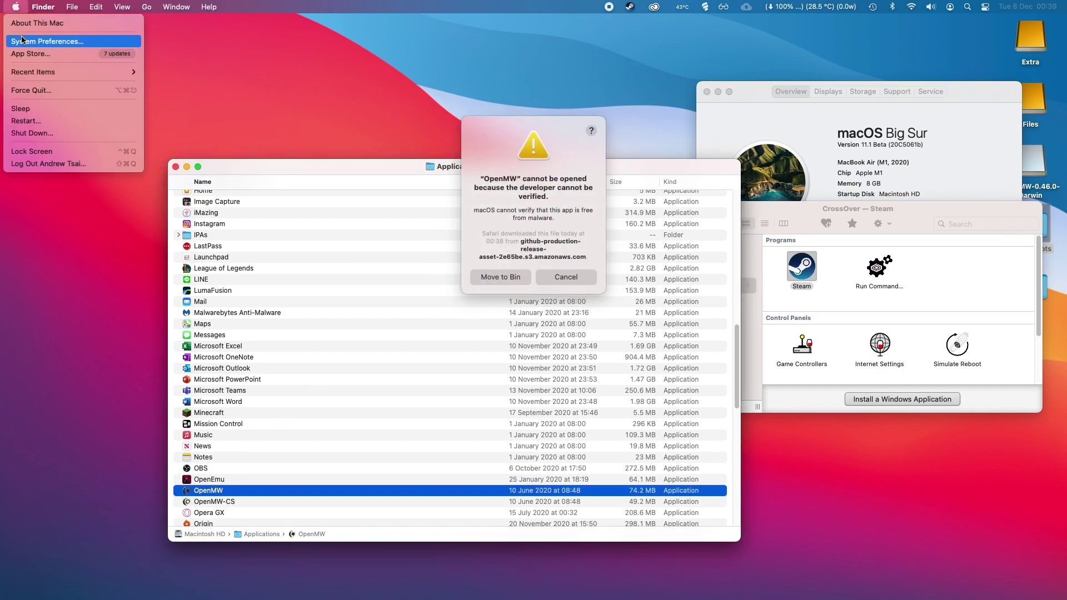
pyautogui.click(48, 41)
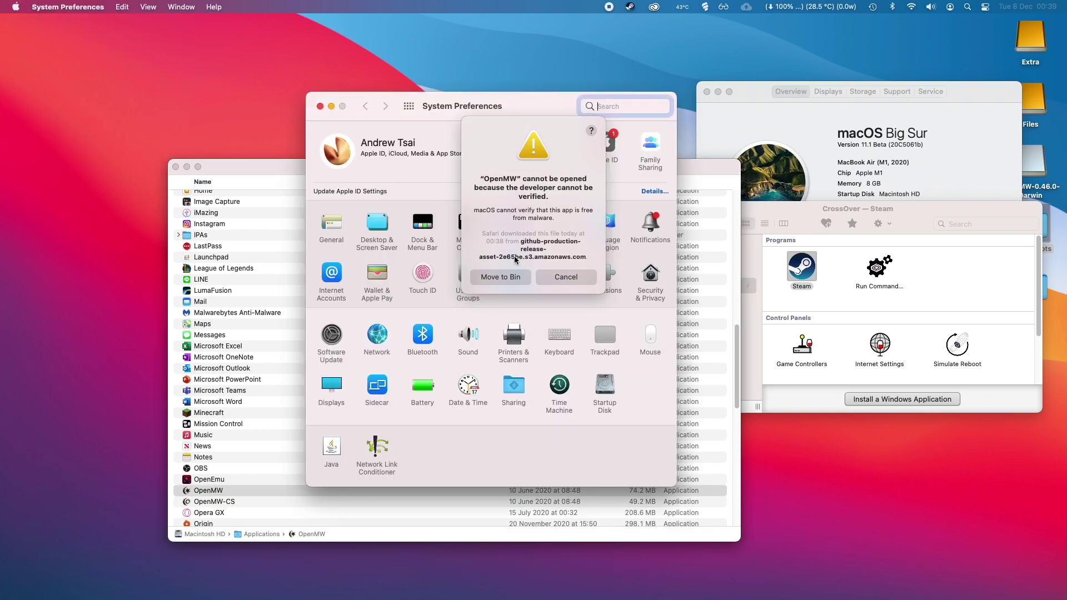
pyautogui.click(560, 278)
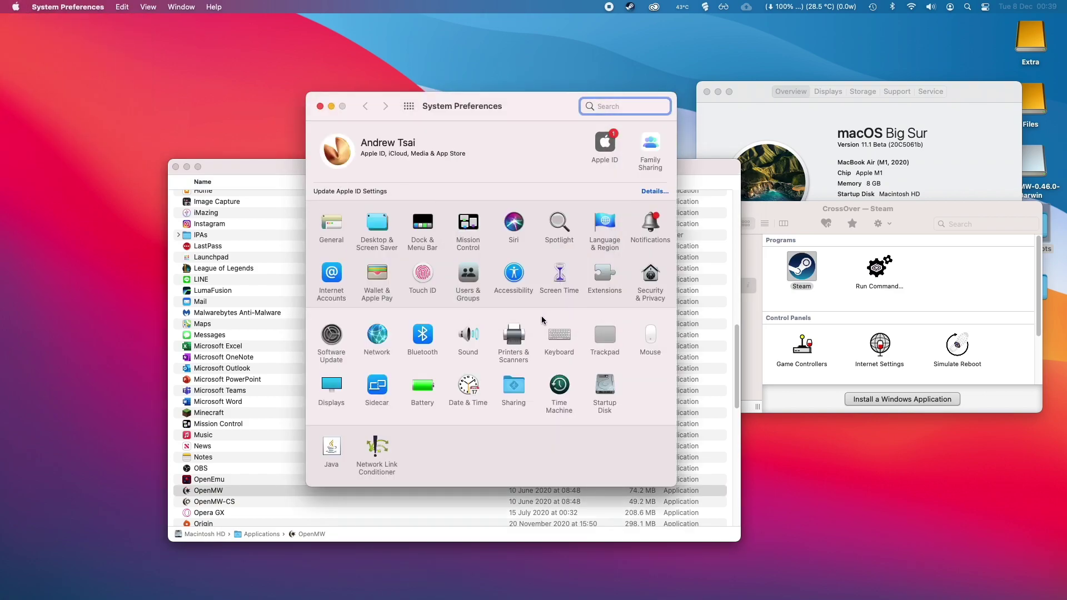
pyautogui.click(652, 275)
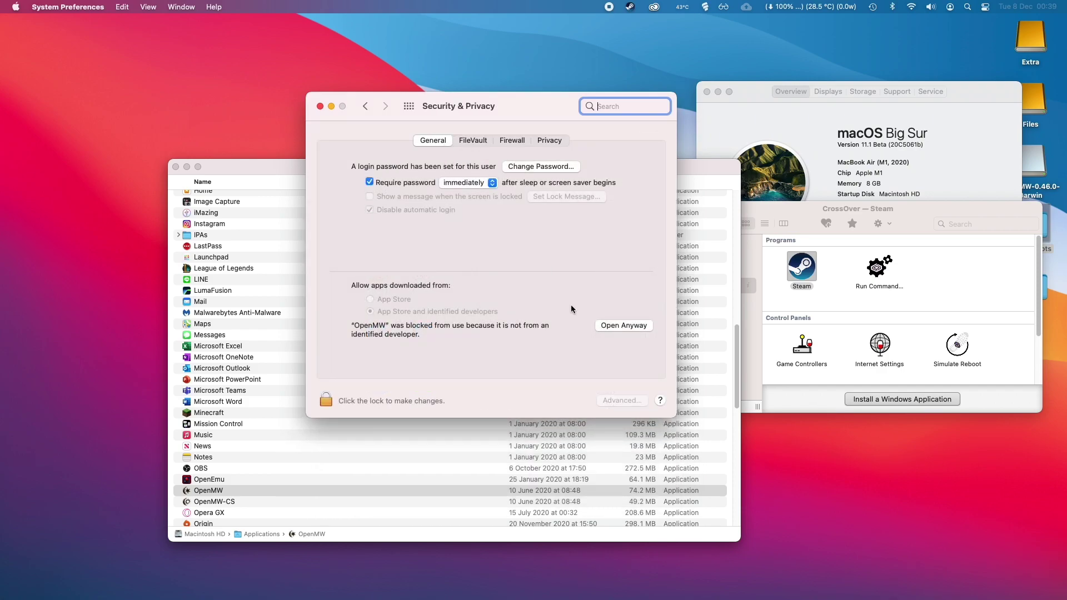
pyautogui.click(629, 327)
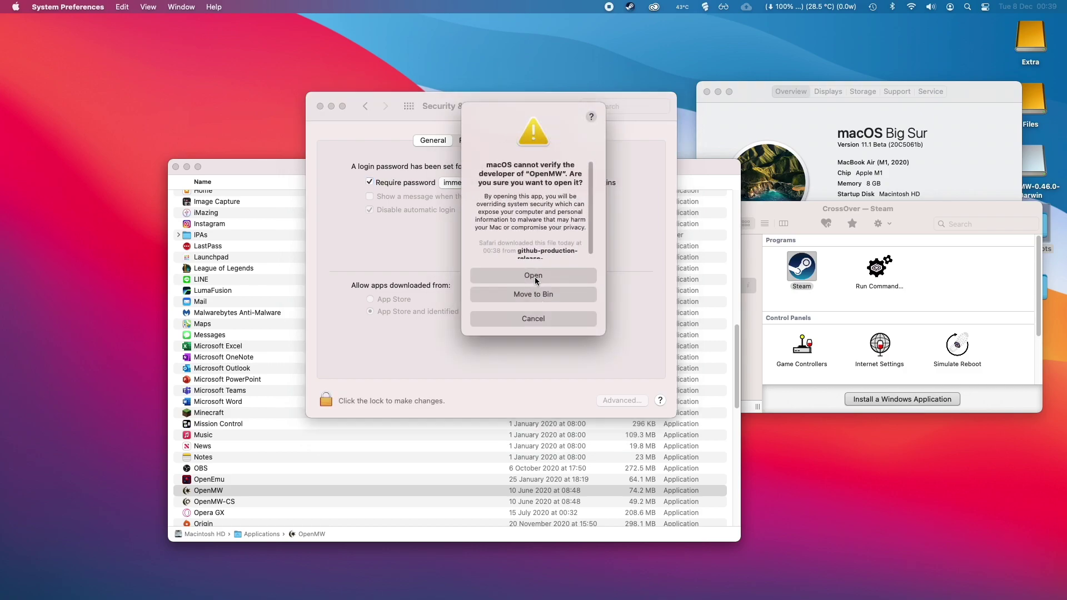
pyautogui.click(534, 277)
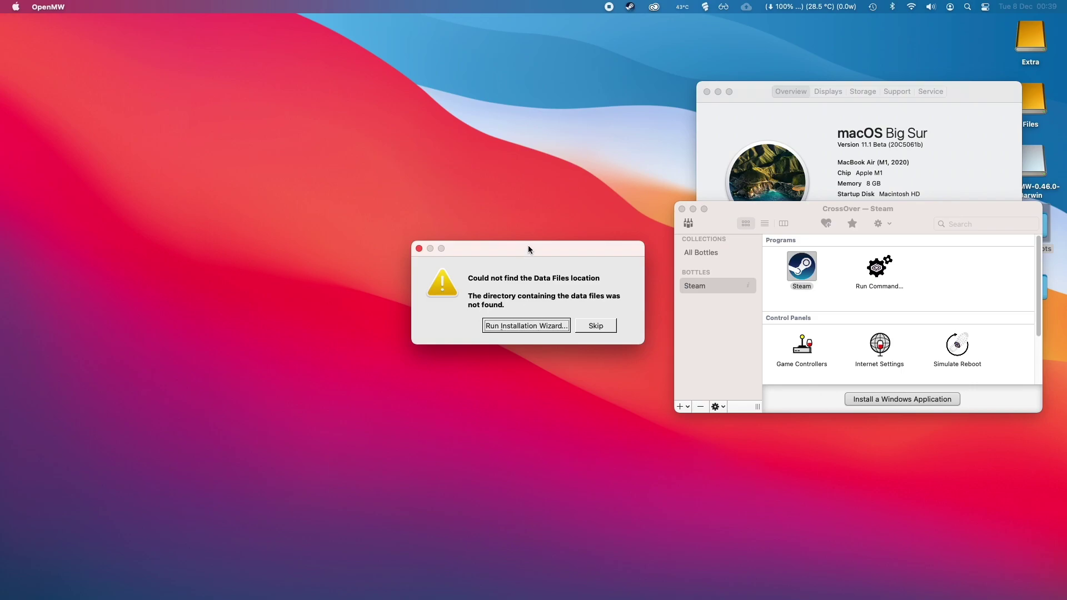
# Run the OpenMW Installation Wizard and select Existing Installation as the installation method
pyautogui.click(508, 329)
pyautogui.moveTo(536, 160); pyautogui.dragTo(358, 152)
pyautogui.click(427, 409)
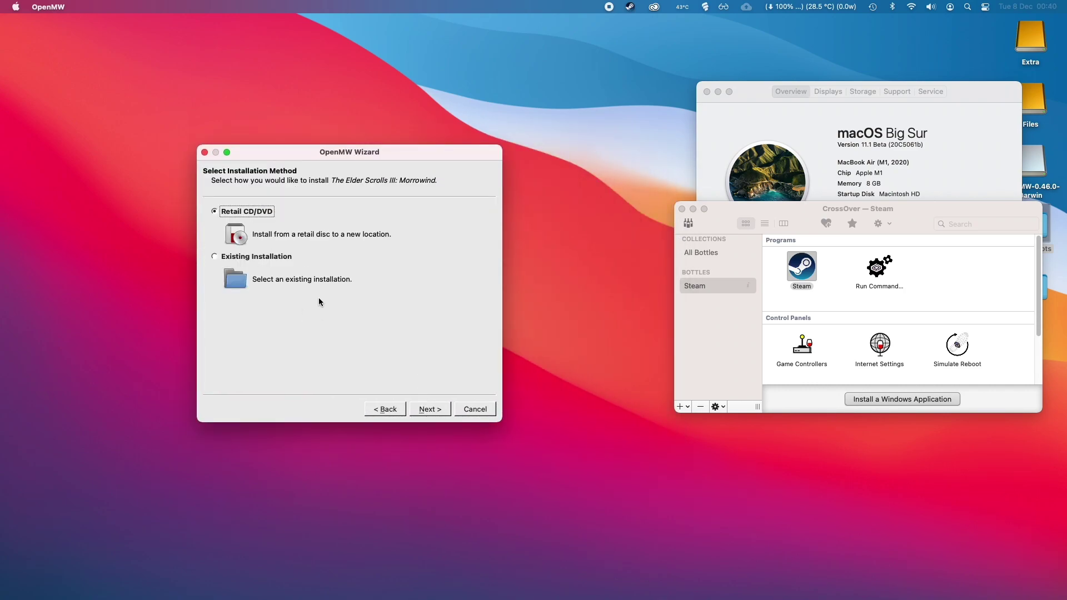
pyautogui.click(256, 256)
pyautogui.click(420, 410)
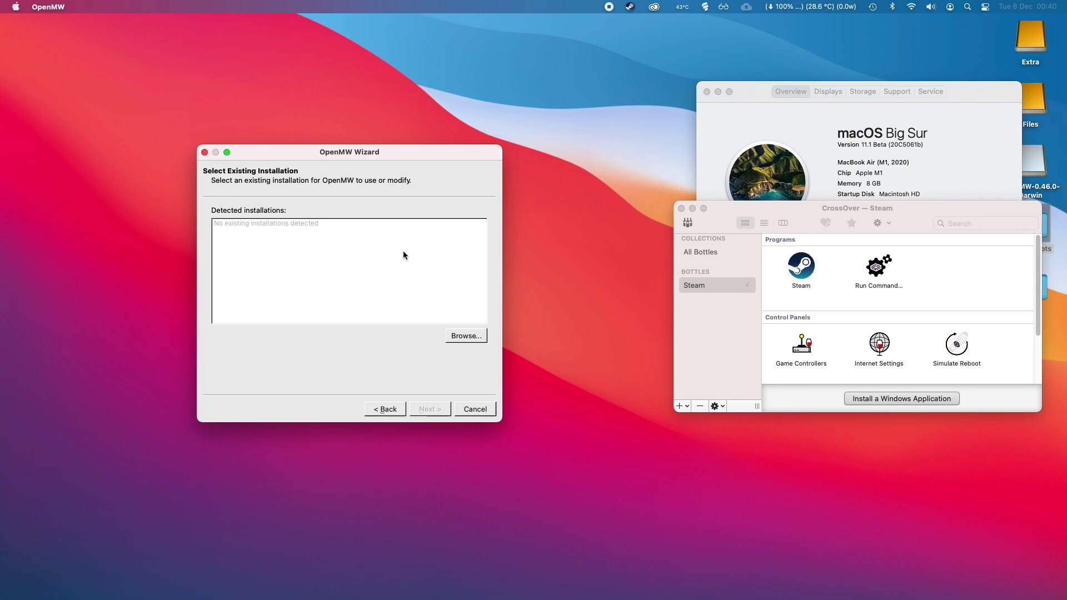
# Switch to CrossOver and open Steam from the Steam bottle
pyautogui.click(652, 303)
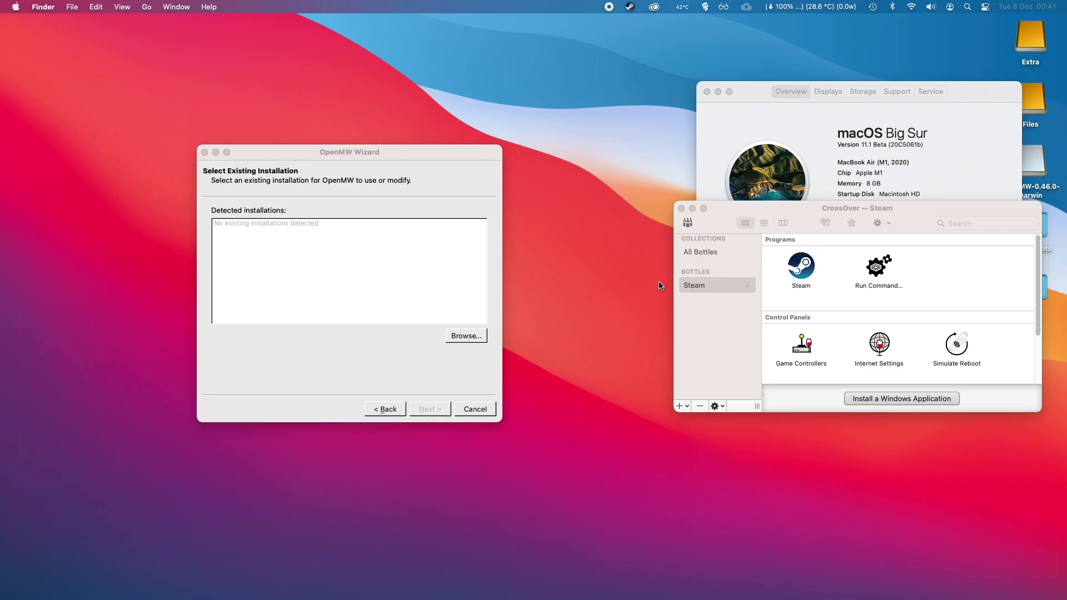
pyautogui.click(792, 296)
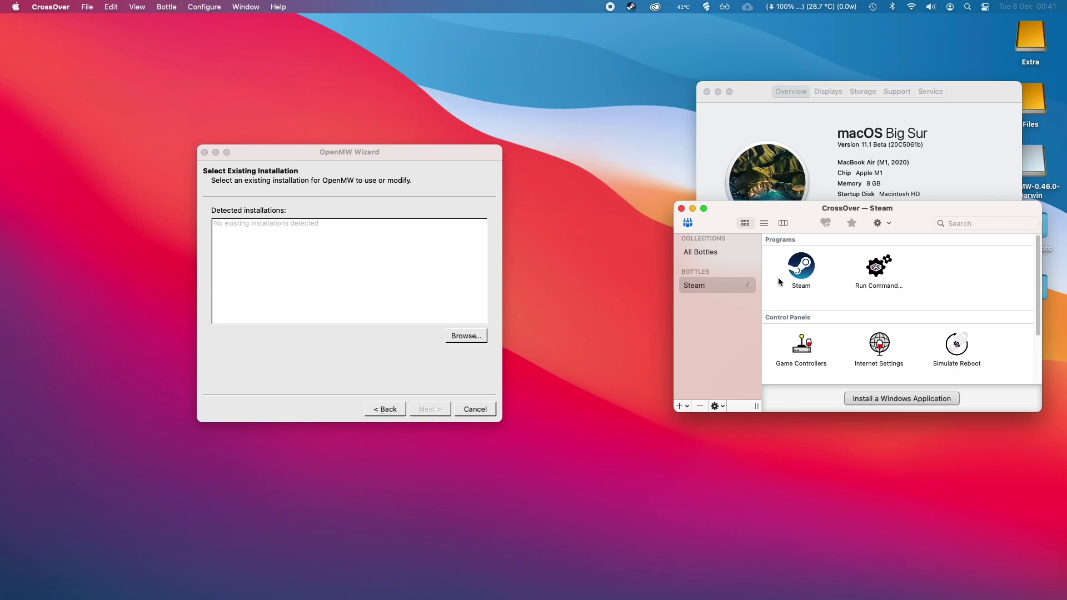
pyautogui.click(806, 271)
pyautogui.doubleClick(800, 273)
# Examine Morrowind's Data Files folder under SteamLibrary/steamapps/common on the Extra drive and move the Finder window clear of the wizard
pyautogui.click(618, 377)
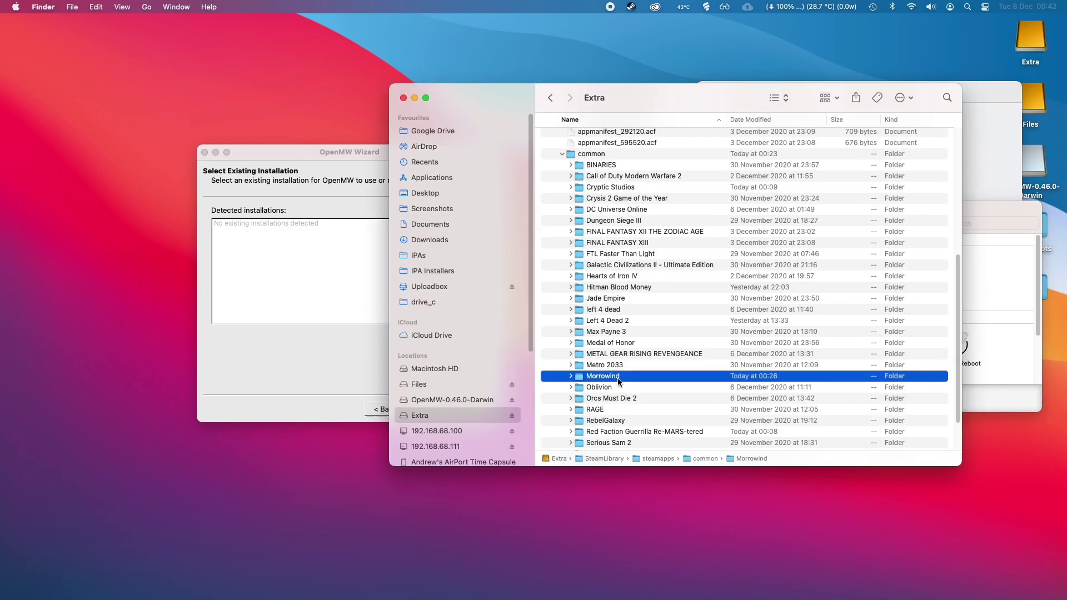
pyautogui.scroll(-2, 615, 425)
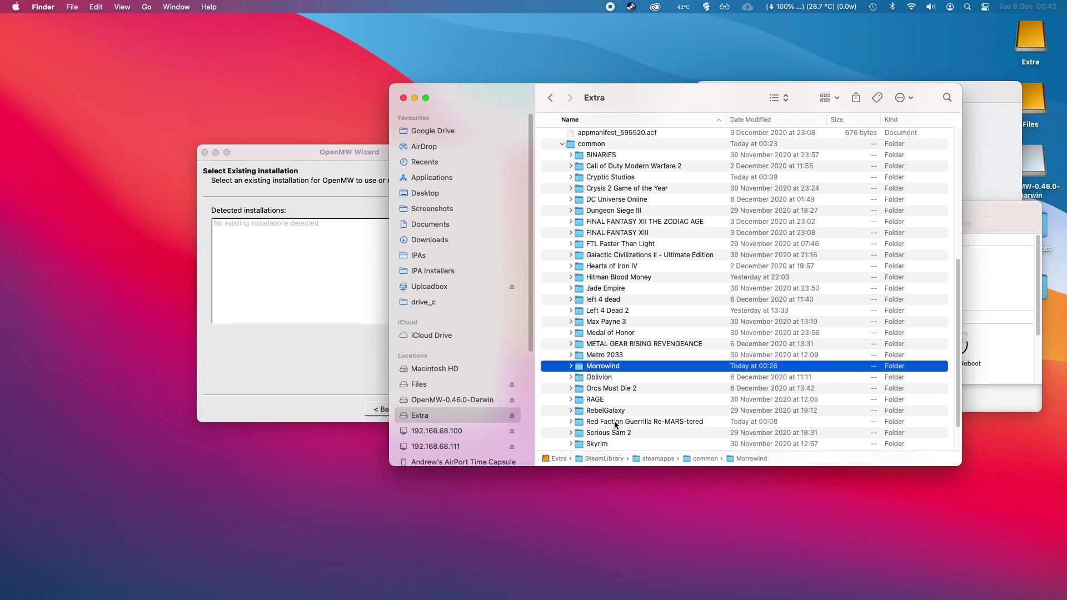
pyautogui.doubleClick(610, 369)
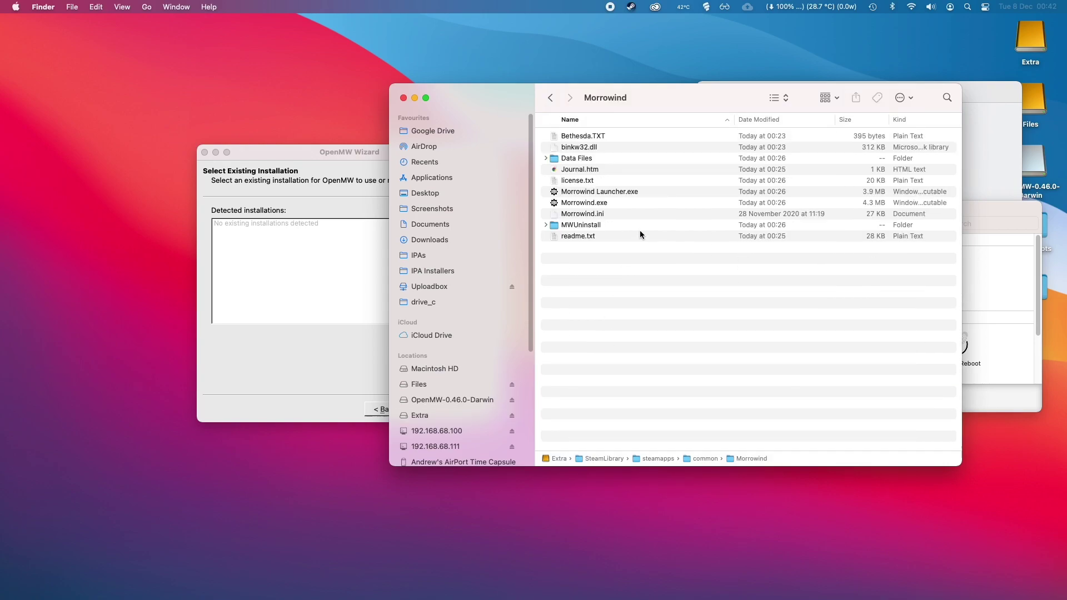
pyautogui.doubleClick(588, 159)
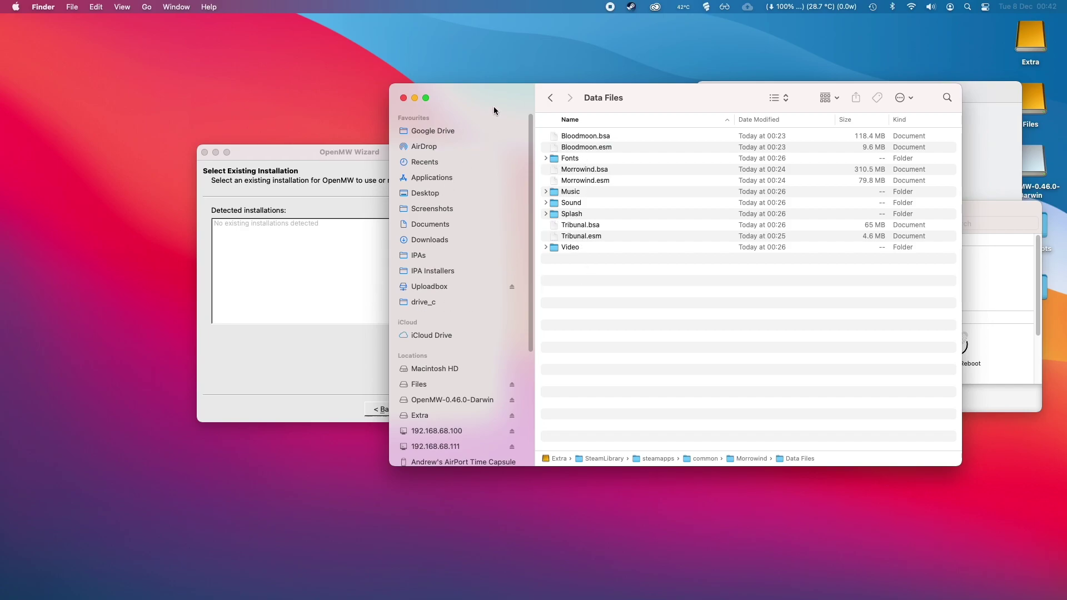
pyautogui.moveTo(493, 107); pyautogui.dragTo(539, 159)
# Browse to SteamLibrary/steamapps/common/Morrowind/Data Files on the Extra drive and choose Morrowind.esm as the existing installation
pyautogui.click(405, 317)
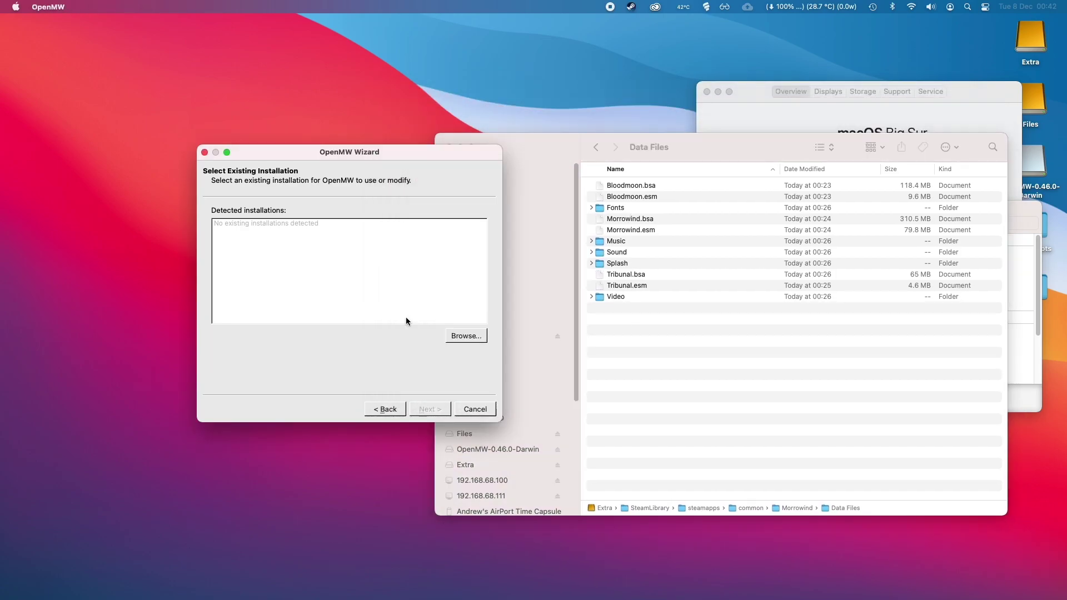
pyautogui.click(461, 336)
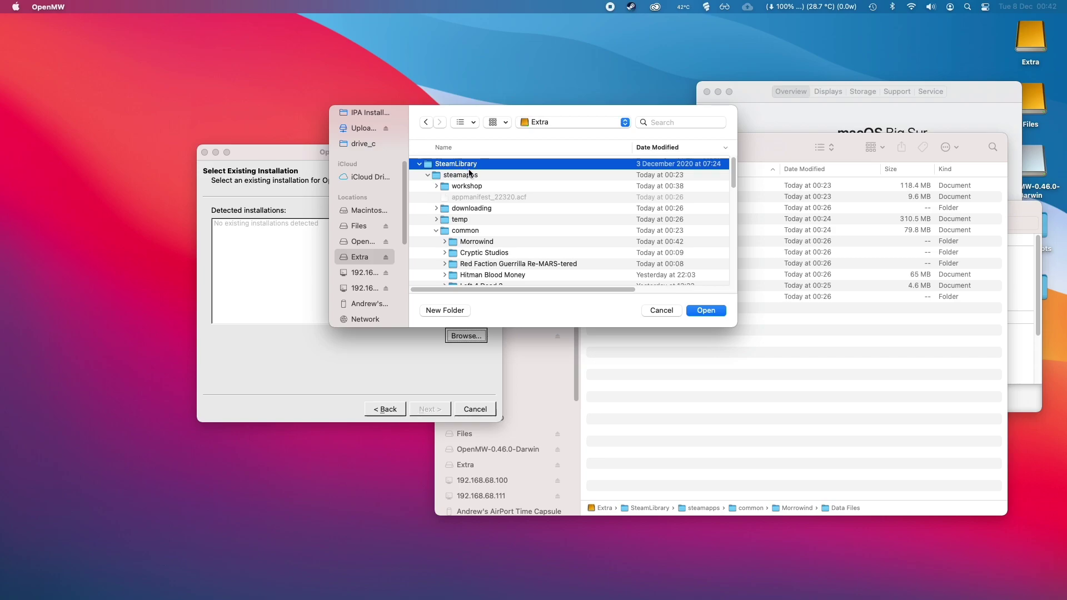
pyautogui.click(465, 230)
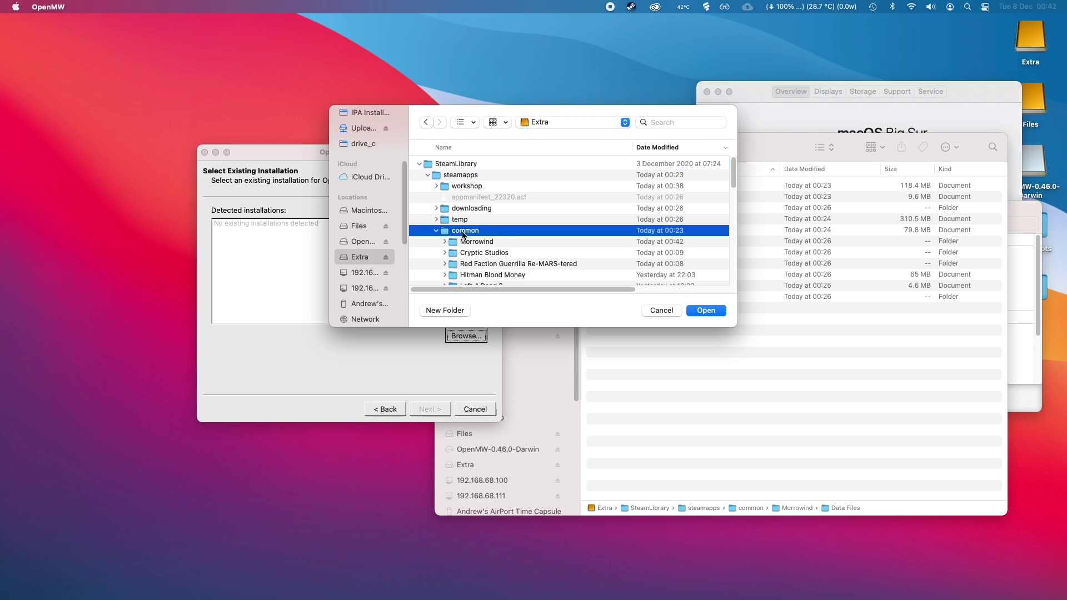
pyautogui.scroll(-1, 481, 273)
pyautogui.scroll(-2, 479, 271)
pyautogui.click(462, 215)
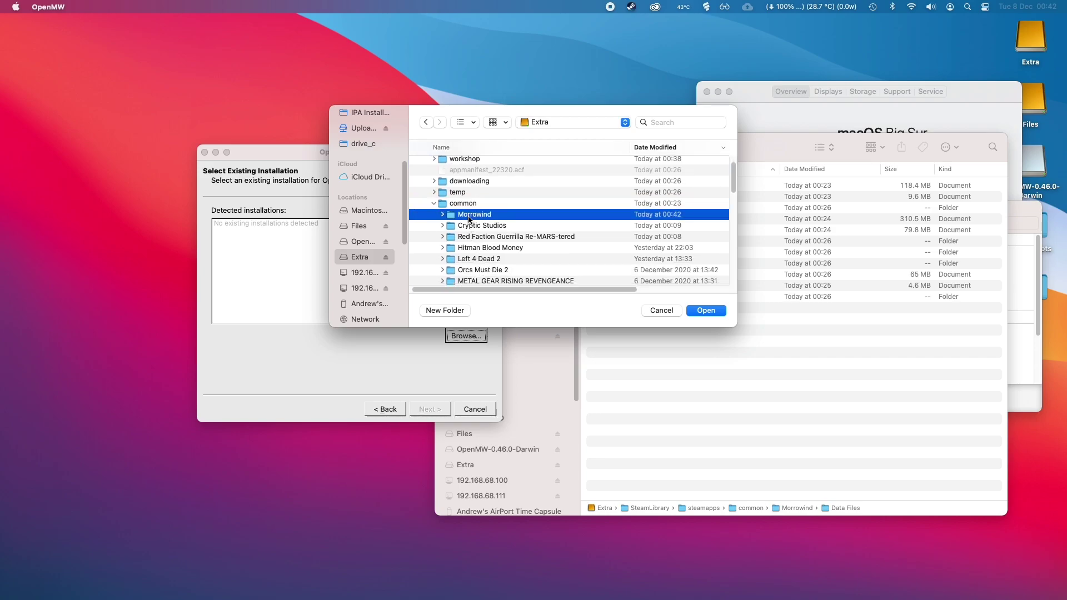
pyautogui.doubleClick(461, 215)
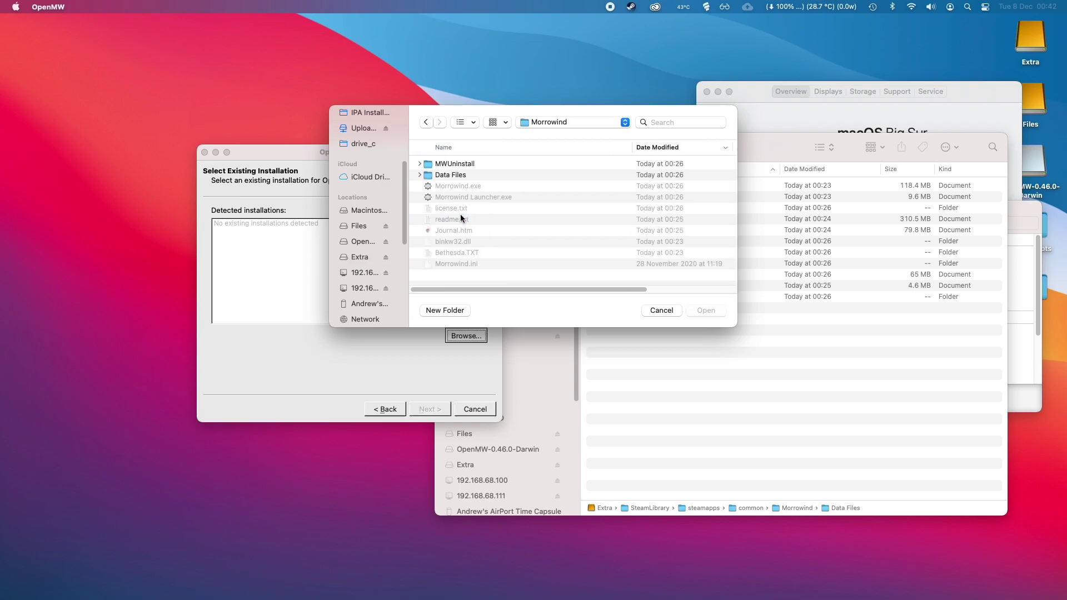
pyautogui.click(431, 175)
pyautogui.doubleClick(431, 175)
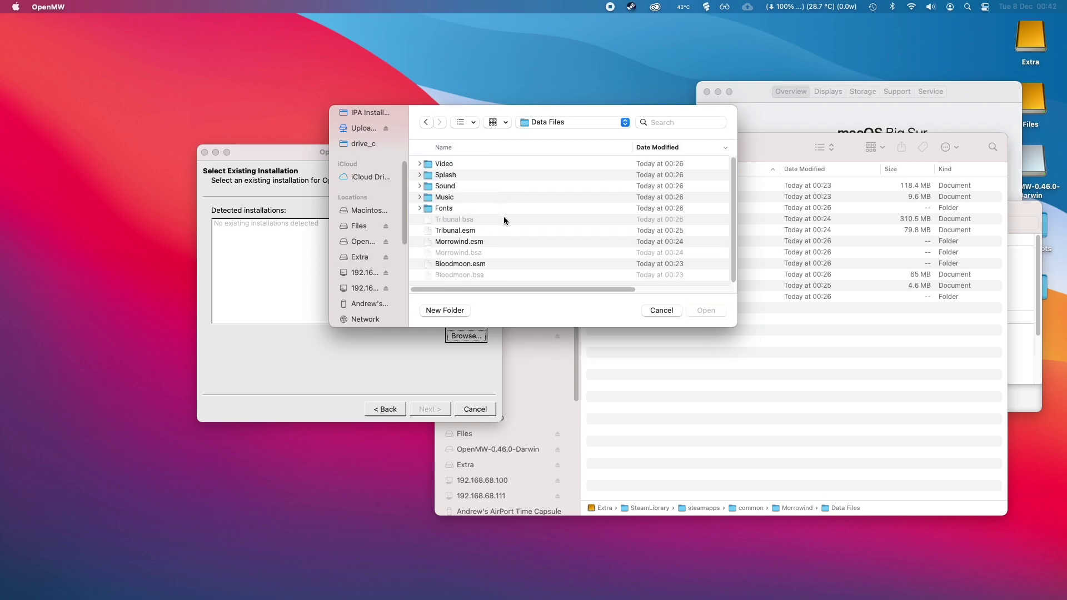
pyautogui.click(476, 242)
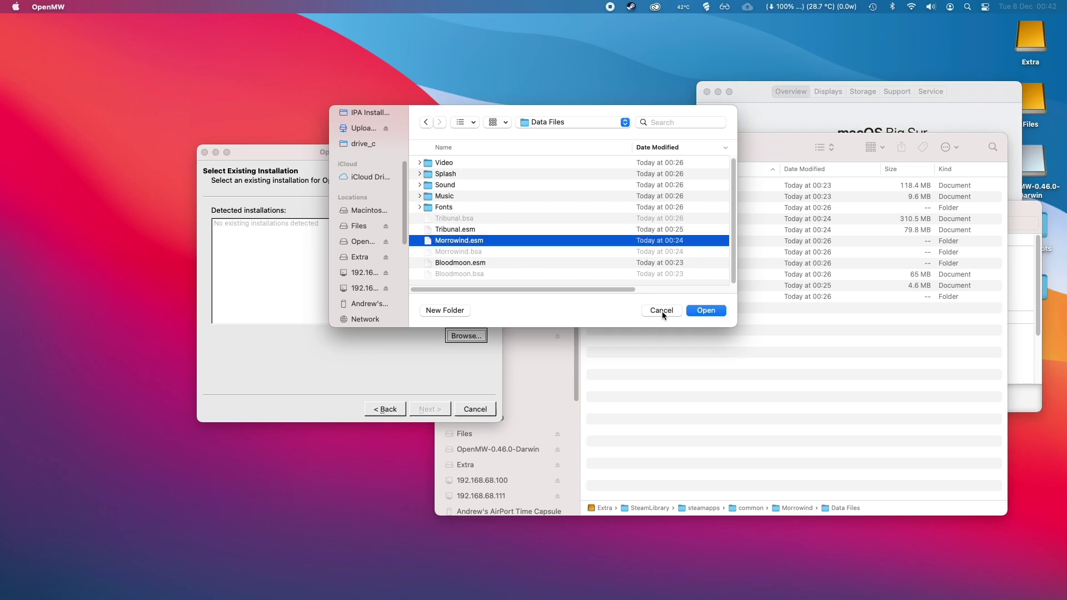
pyautogui.click(437, 303)
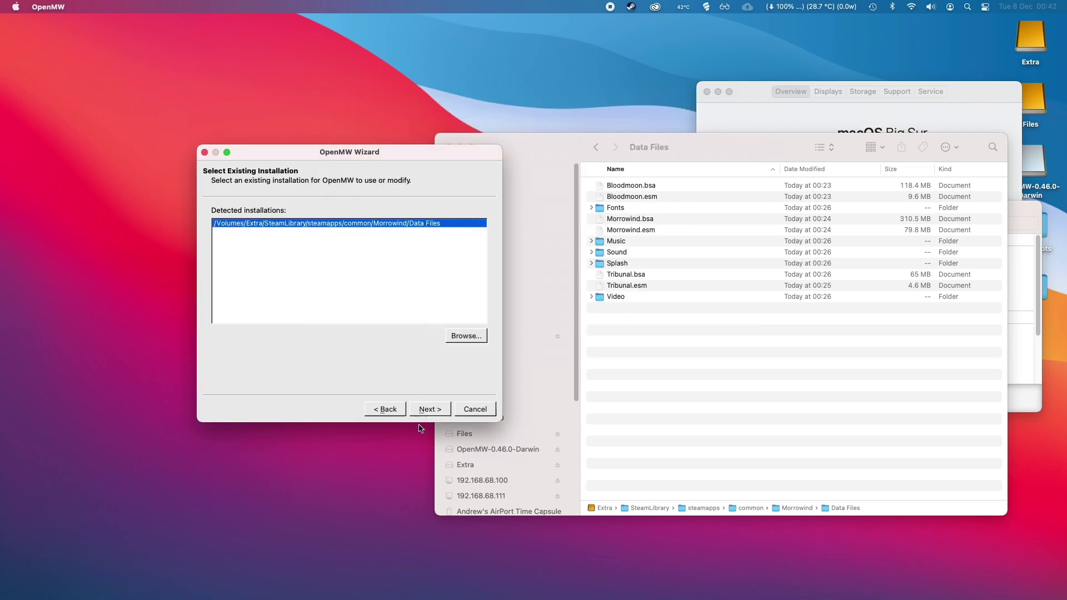
# Complete the OpenMW Wizard with English as the Morrowind language and close the Data Files Finder window
pyautogui.click(427, 414)
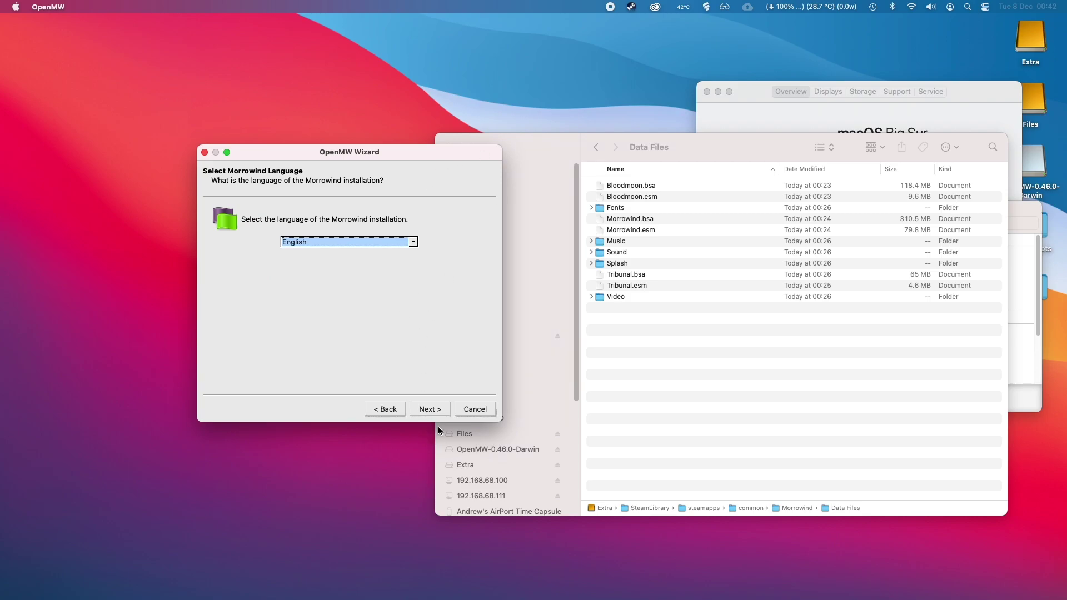
pyautogui.click(439, 411)
pyautogui.click(439, 410)
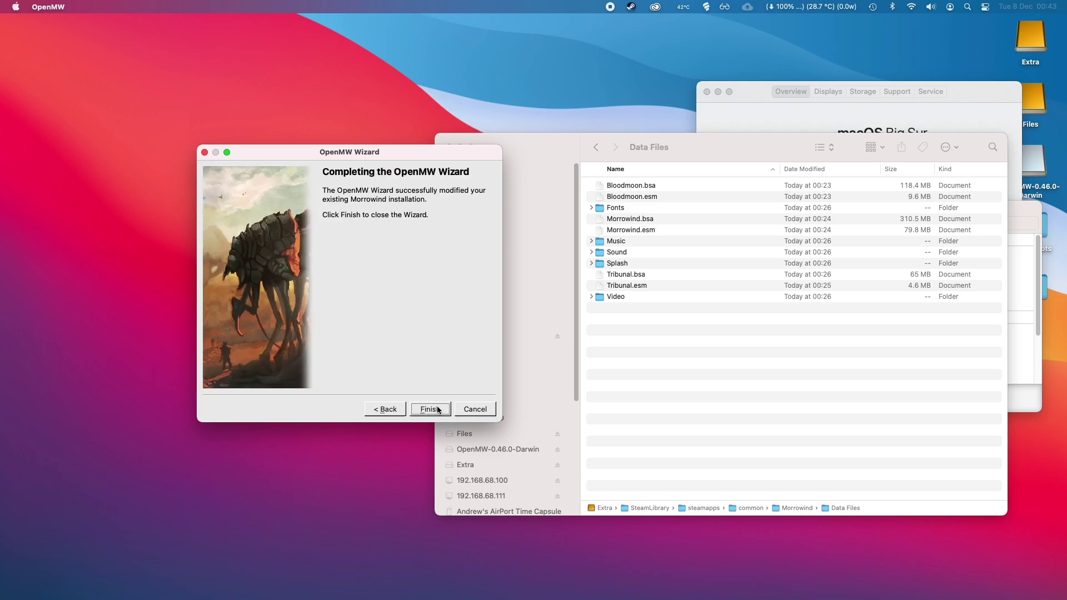
pyautogui.click(439, 410)
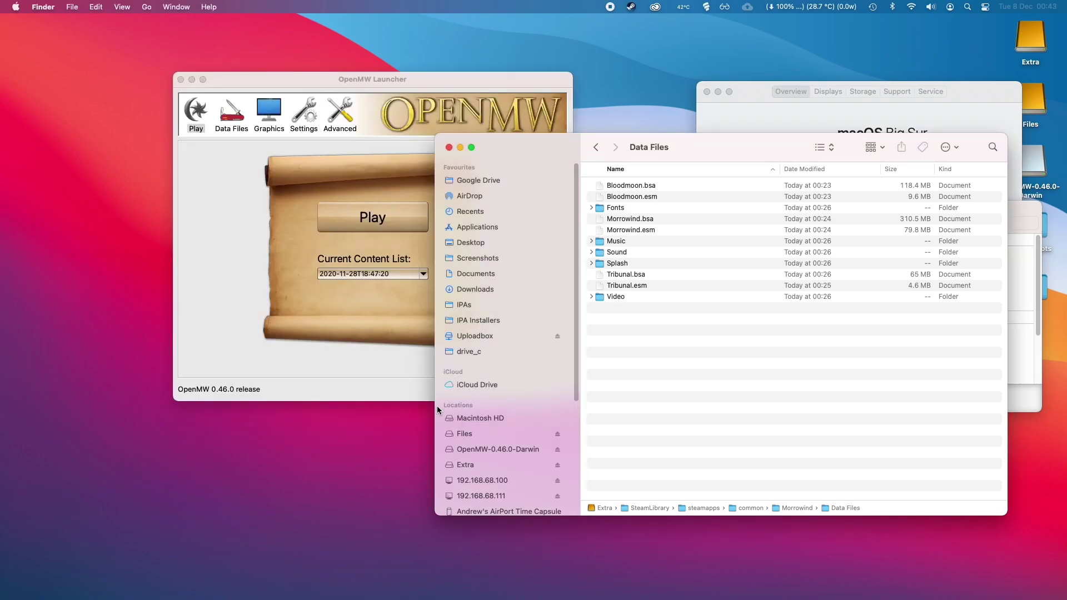
pyautogui.click(449, 147)
pyautogui.click(528, 213)
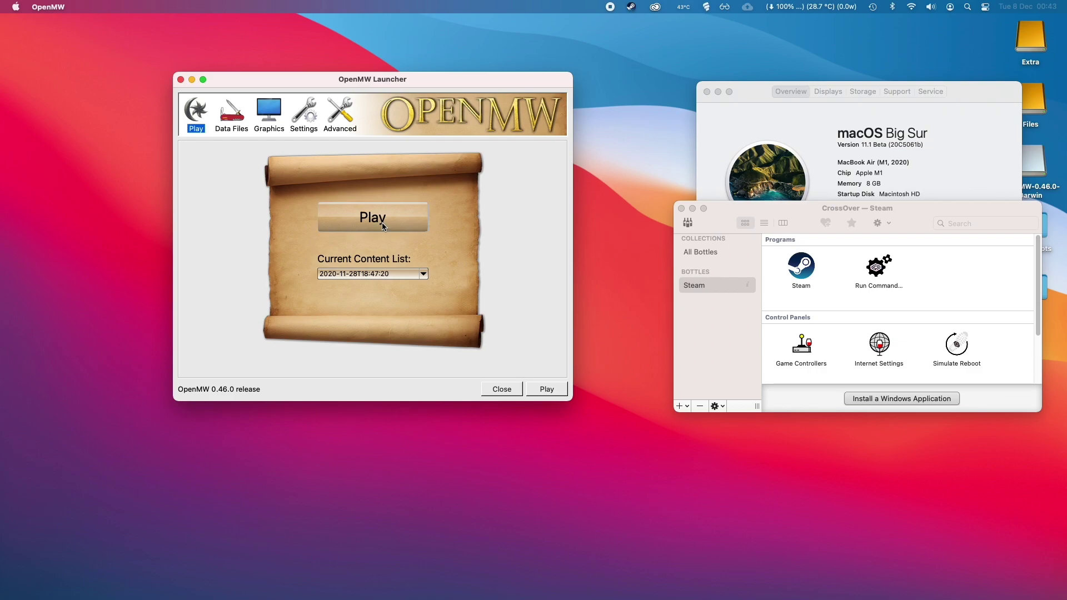
# Examine the launcher's data files, graphics, general settings and advanced game mechanics options
pyautogui.click(236, 121)
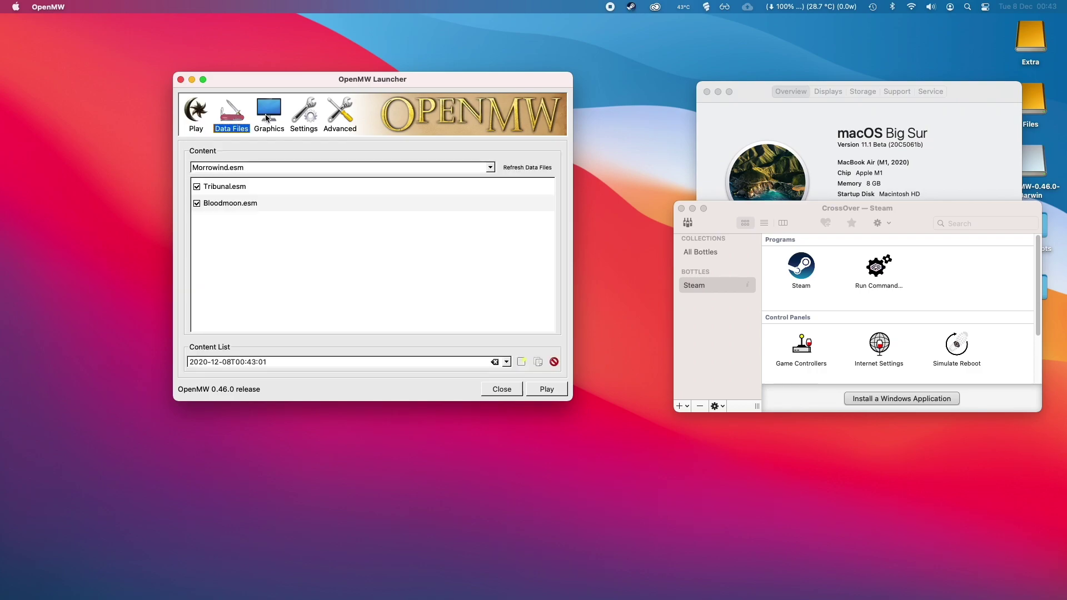
pyautogui.click(261, 116)
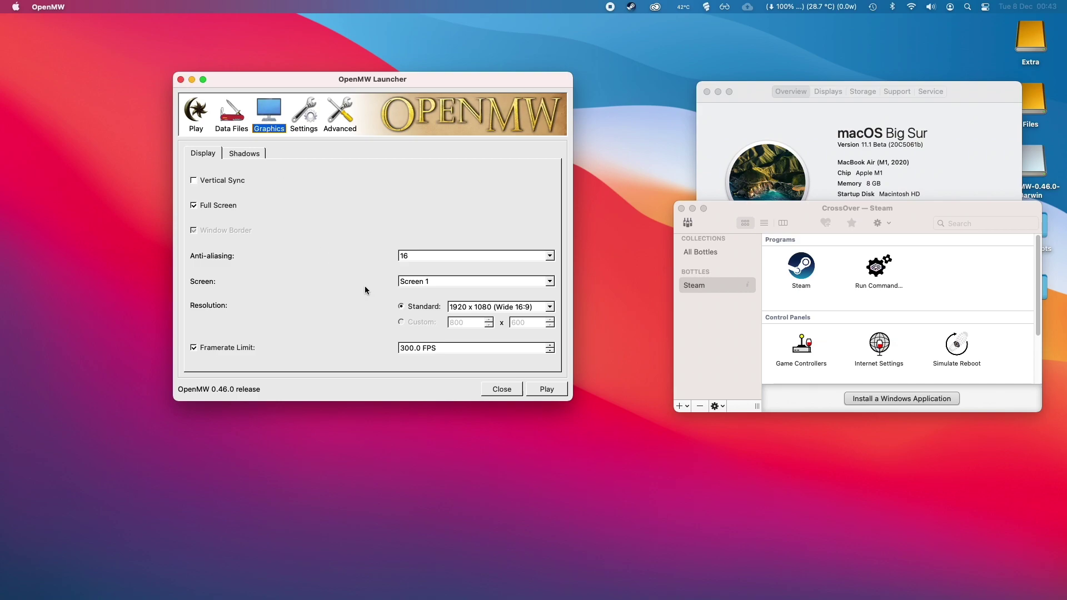
pyautogui.click(311, 119)
pyautogui.click(339, 118)
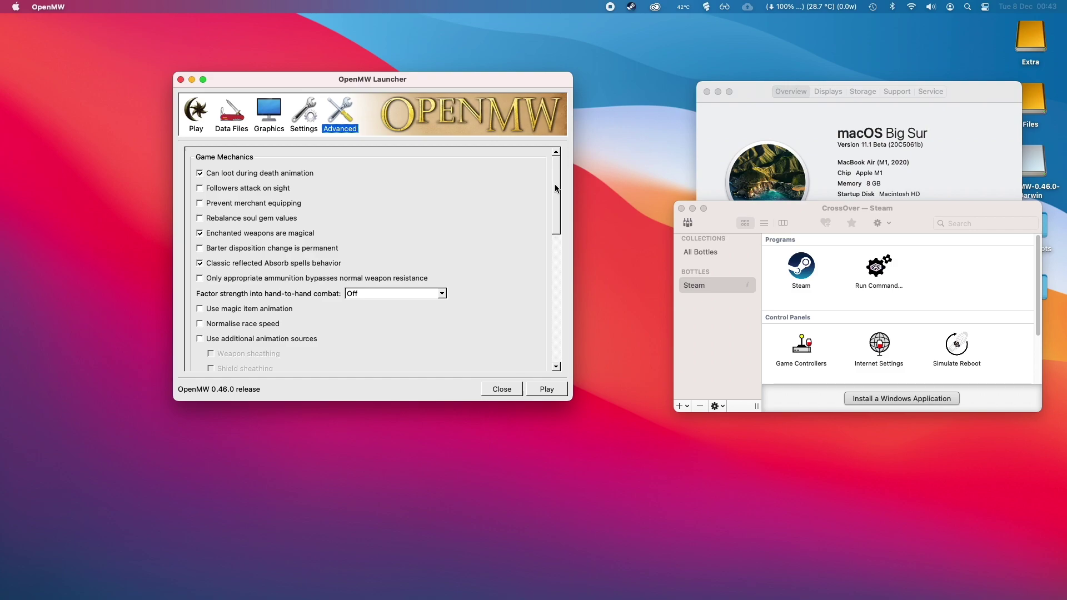
pyautogui.moveTo(556, 189); pyautogui.dragTo(610, 141)
# Launch Morrowind from the OpenMW Launcher and load the saved game named New
pyautogui.click(196, 112)
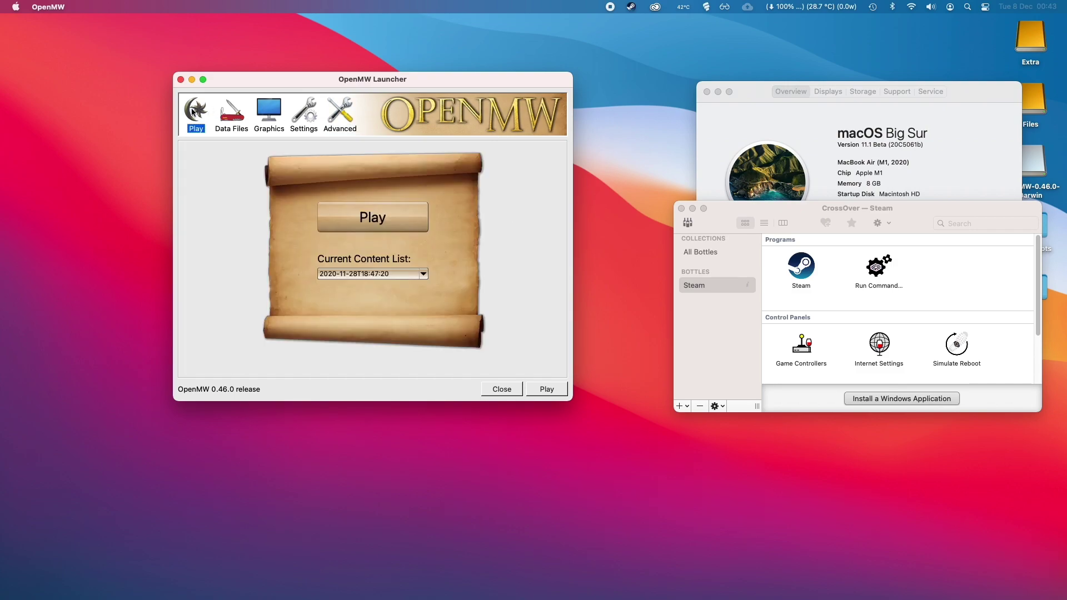
pyautogui.click(355, 217)
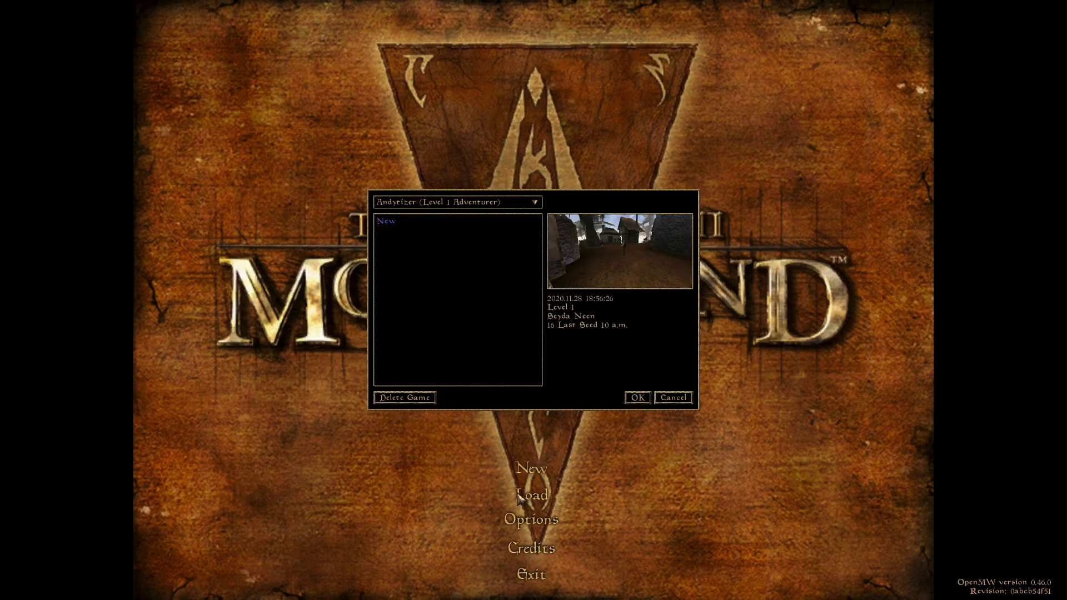
pyautogui.click(636, 398)
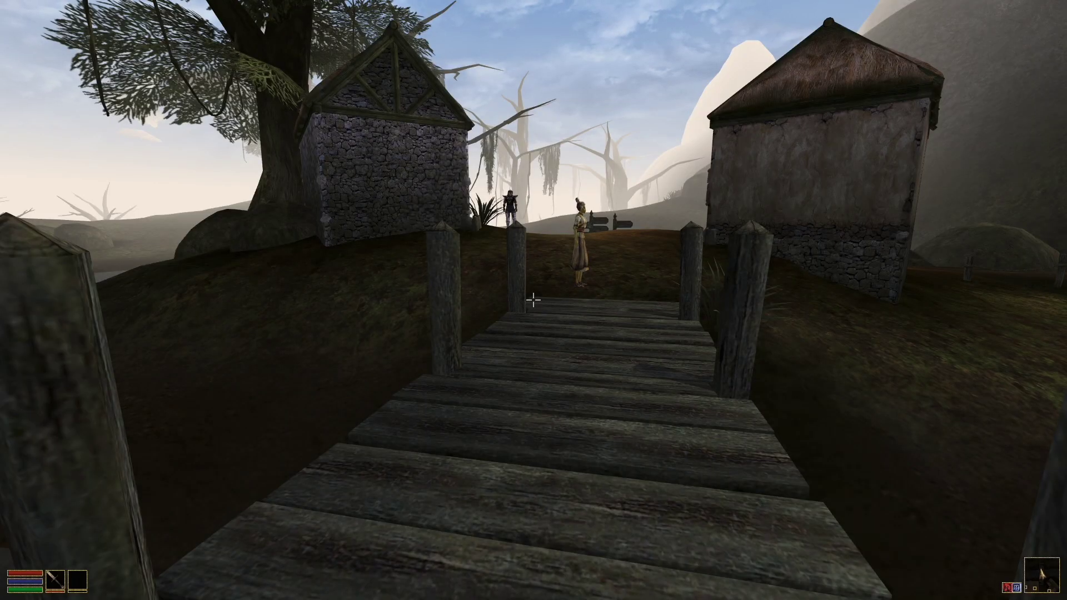
pyautogui.moveTo(534, 300)
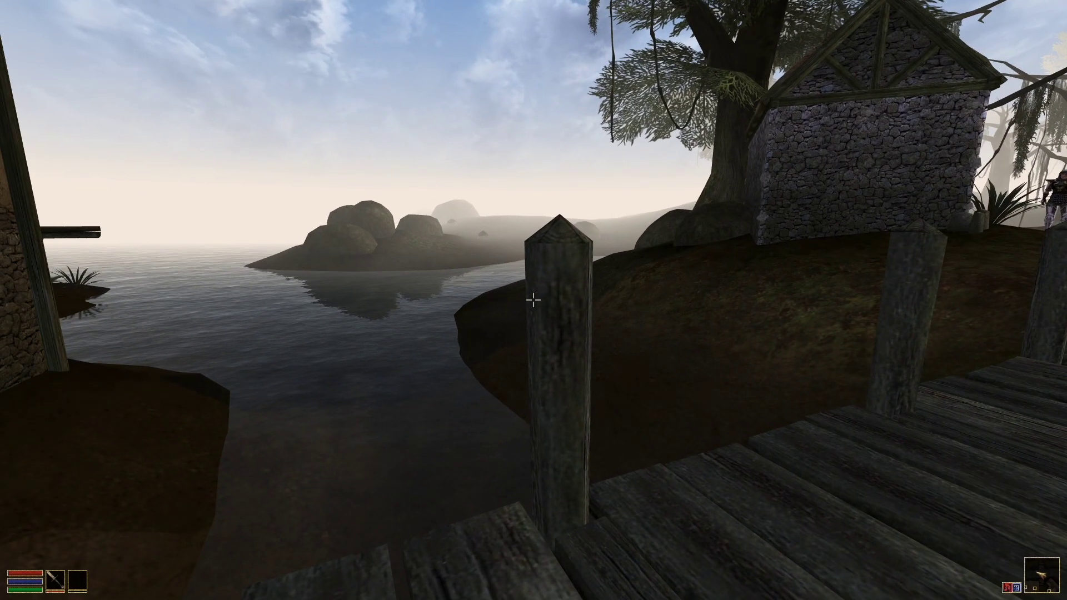